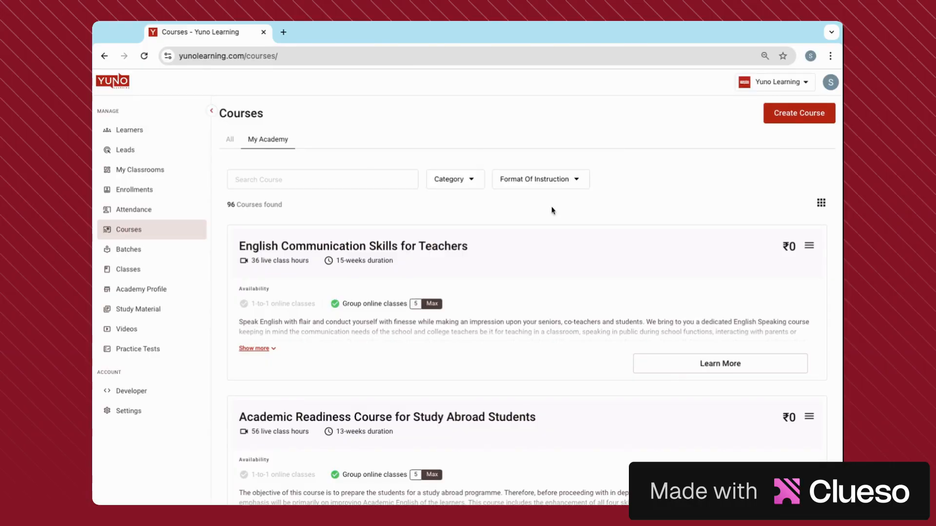
# Step: Start creating a new course with rolling enrollments as the enrollment type
pyautogui.click(782, 121)
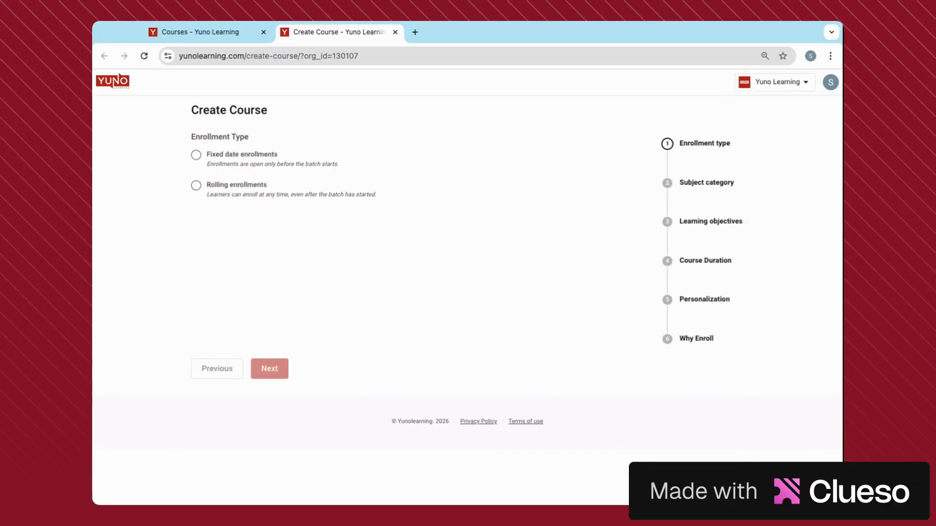
pyautogui.click(196, 186)
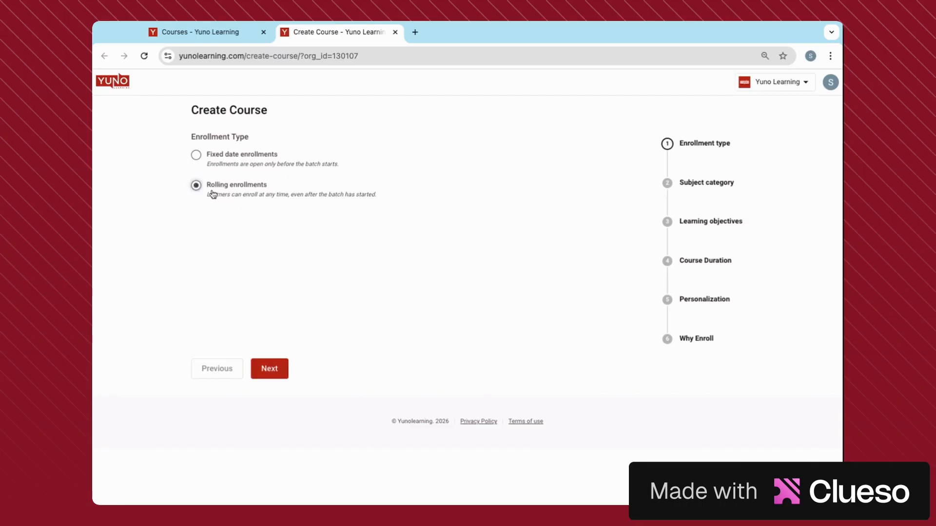
pyautogui.click(284, 373)
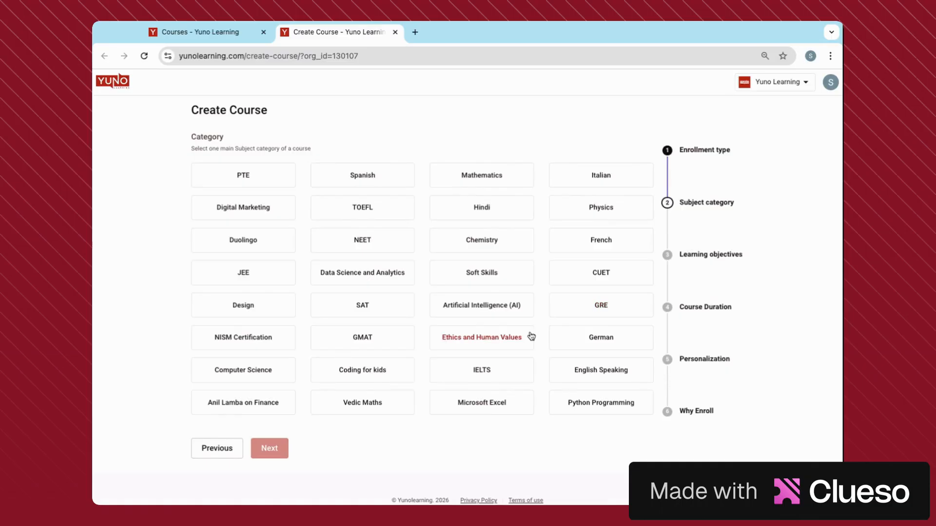
# Step: Choose the English Speaking category and paste the prepared learning objectives on clear writing, sentence editing and avoiding grammatical errors
pyautogui.click(545, 368)
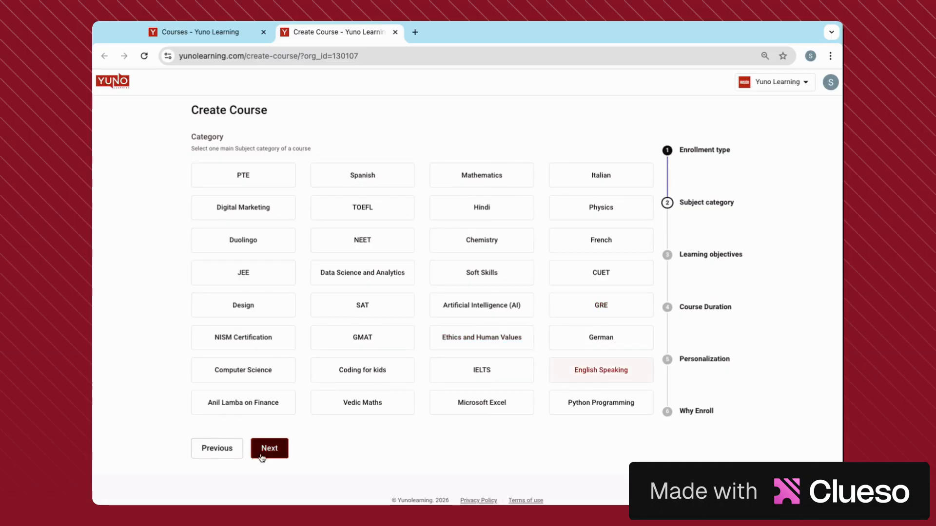
pyautogui.click(262, 456)
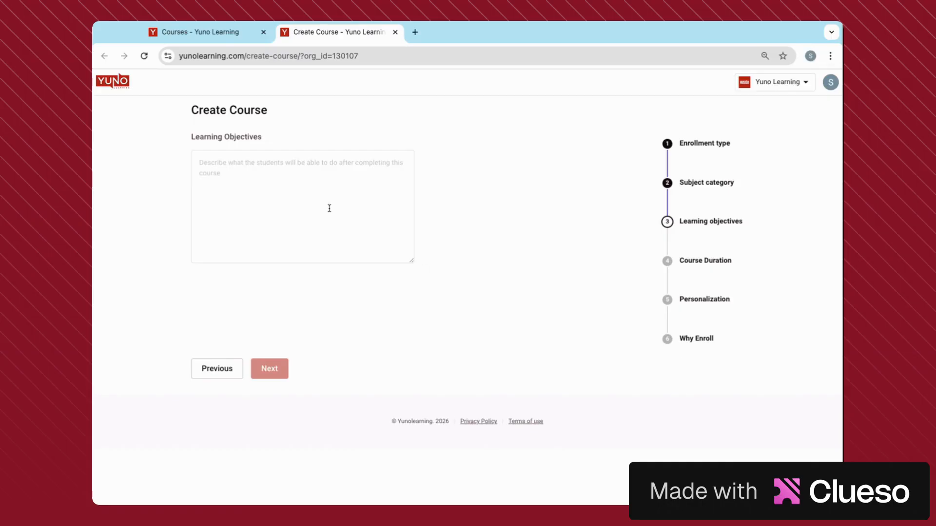
pyautogui.hotkey('ctrl', 'v')
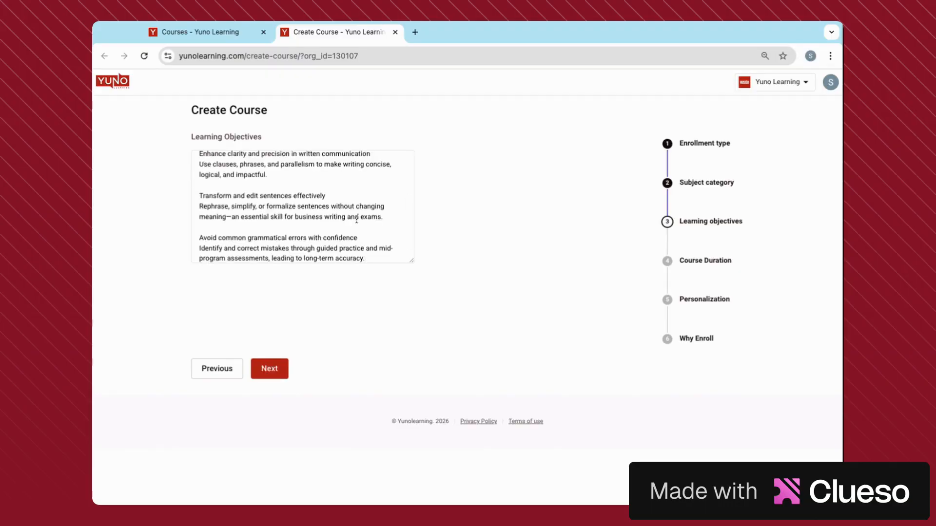
pyautogui.click(272, 371)
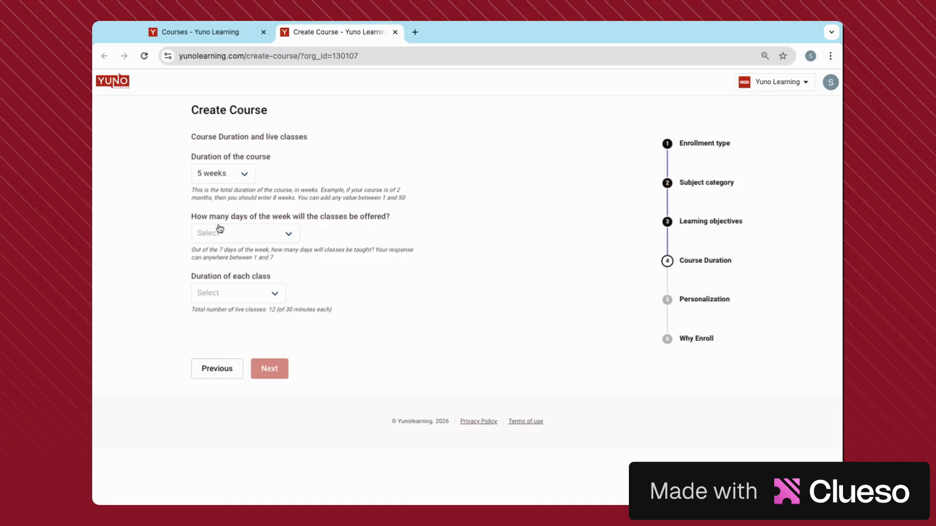
# Step: Set the course duration to 5 weeks, with classes thrice a week lasting 1 hour each
pyautogui.click(239, 265)
pyautogui.click(203, 294)
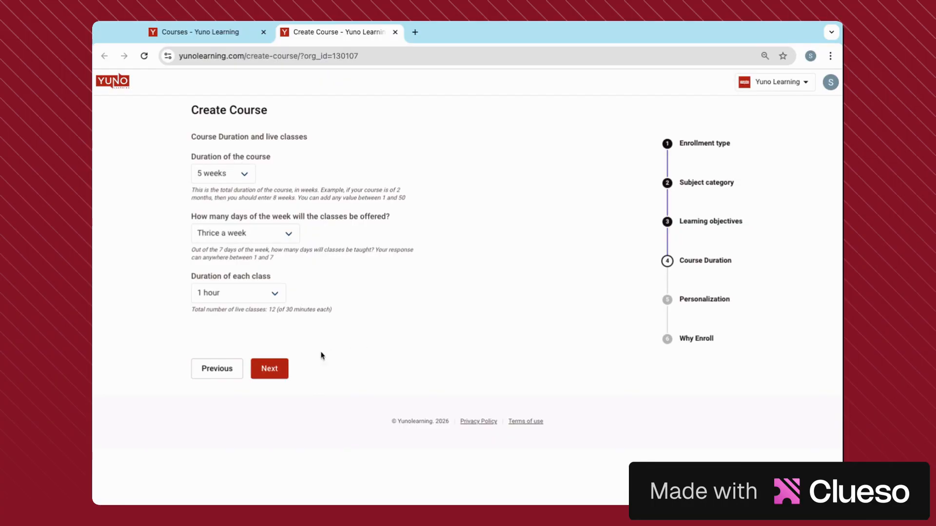
pyautogui.click(280, 374)
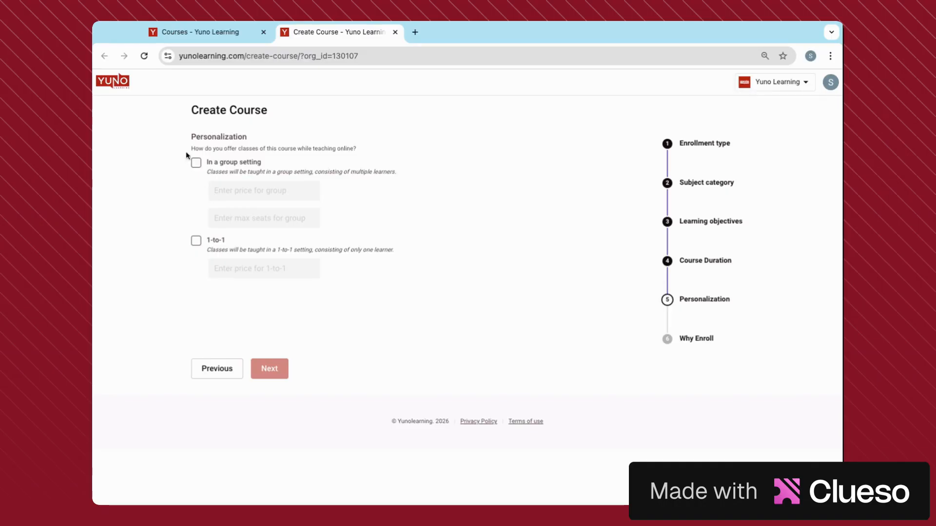
# Step: Offer group classes at a price of 3200 with 5 maximum seats, and 1-to-1 classes at 6400
pyautogui.click(197, 164)
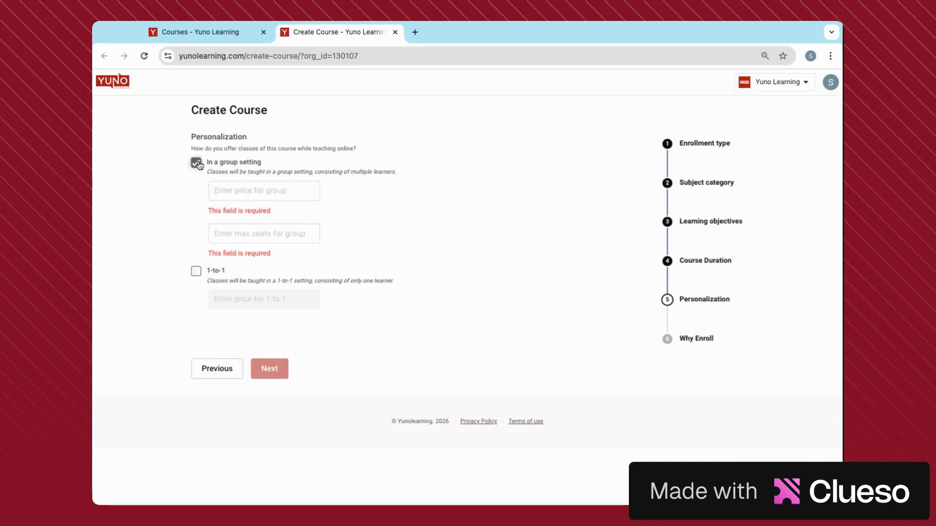
pyautogui.click(196, 272)
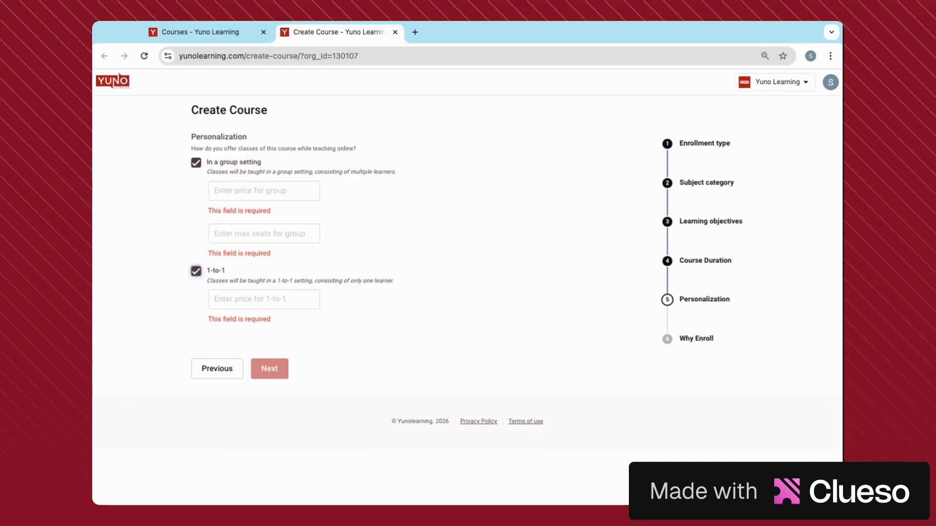
pyautogui.click(265, 238)
pyautogui.write('5')
pyautogui.click(238, 195)
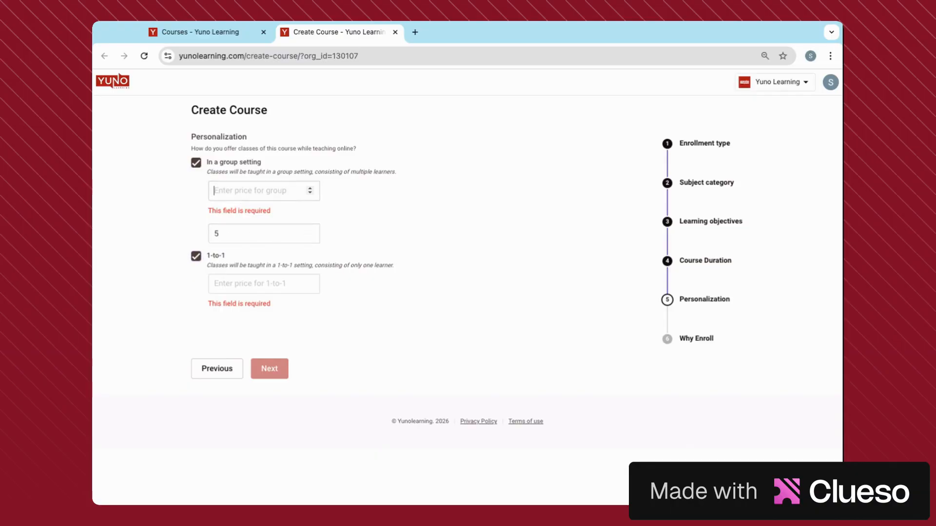
pyautogui.click(706, 352)
pyautogui.click(228, 190)
pyautogui.write('3200')
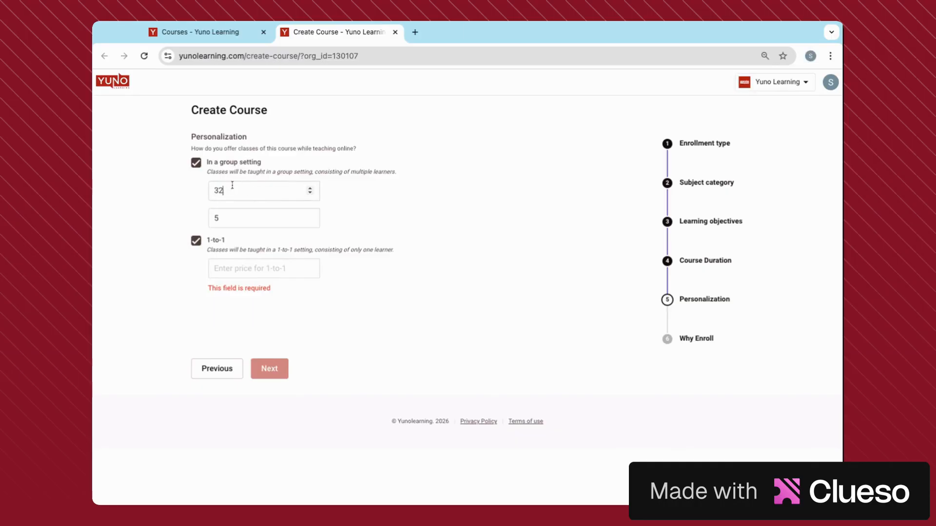
pyautogui.click(233, 267)
pyautogui.write('6400')
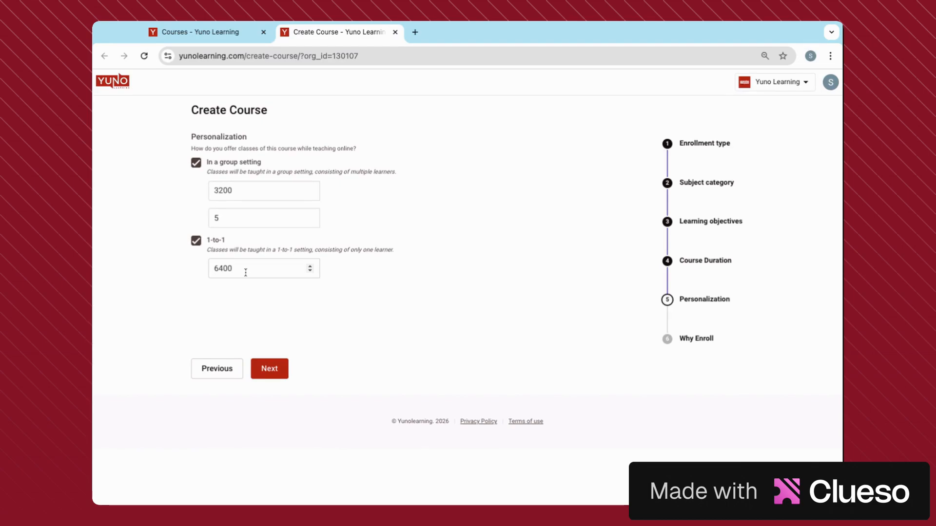
pyautogui.click(271, 370)
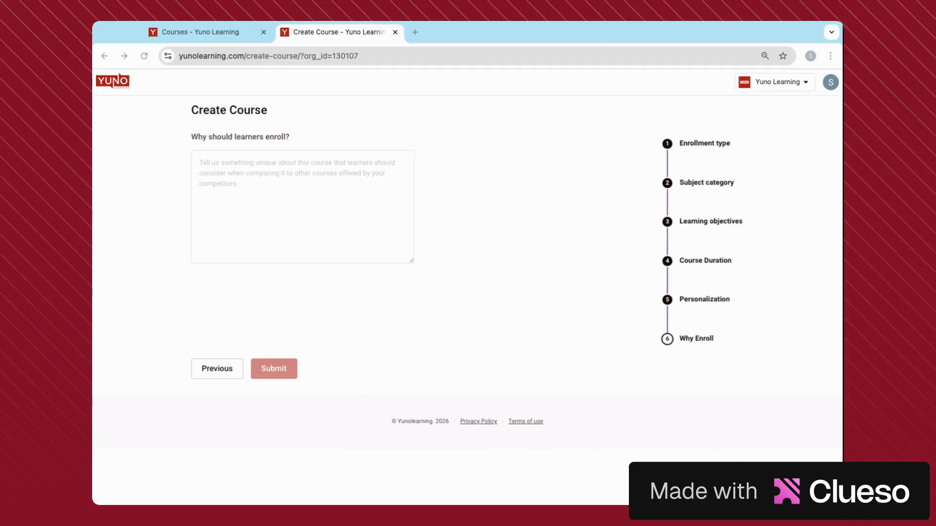
# Step: Enter the reasons to enroll, covering time-efficient structured learning, exam and career growth, and immediate application, and submit the course
pyautogui.click(286, 204)
pyautogui.write('Time-Efficient & Structured Learning Designed for busy professionals—clear explanations, focused practice, and no unnecessary theory.  Supports Exam & Career Growth Ideal for professionals preparing for language tests, promotions, client-facing roles, or leadership positions.  Immediate Application Learners can apply concepts the very same day in emails, presentations, and conversations.')
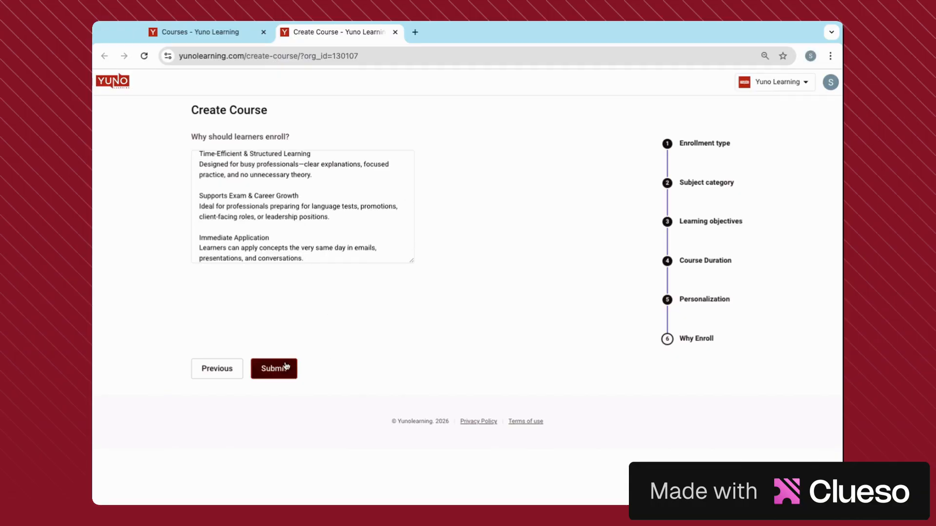
pyautogui.click(286, 368)
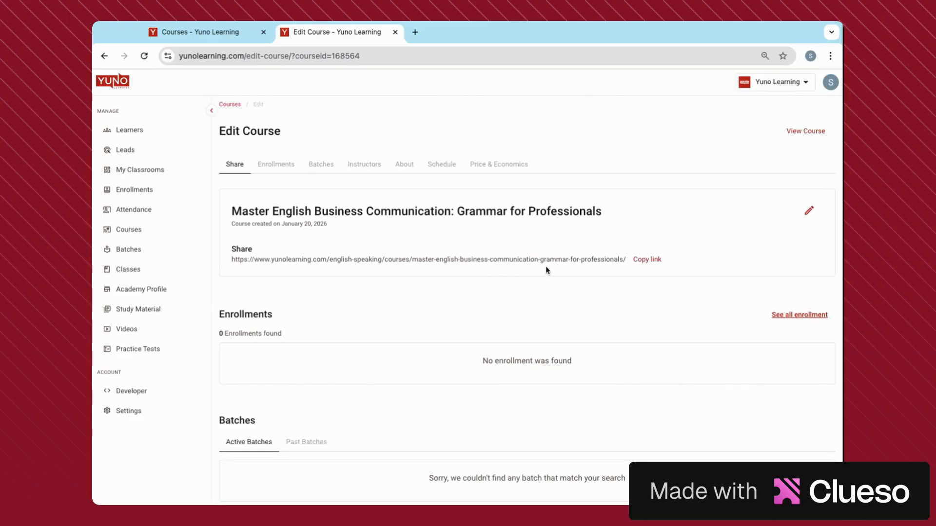
# Step: Review the generated course page, open its title and description details for editing, and upload the "ChatGPT Image Jan 9, 2026" file as feature image
pyautogui.scroll(-10, 546, 270)
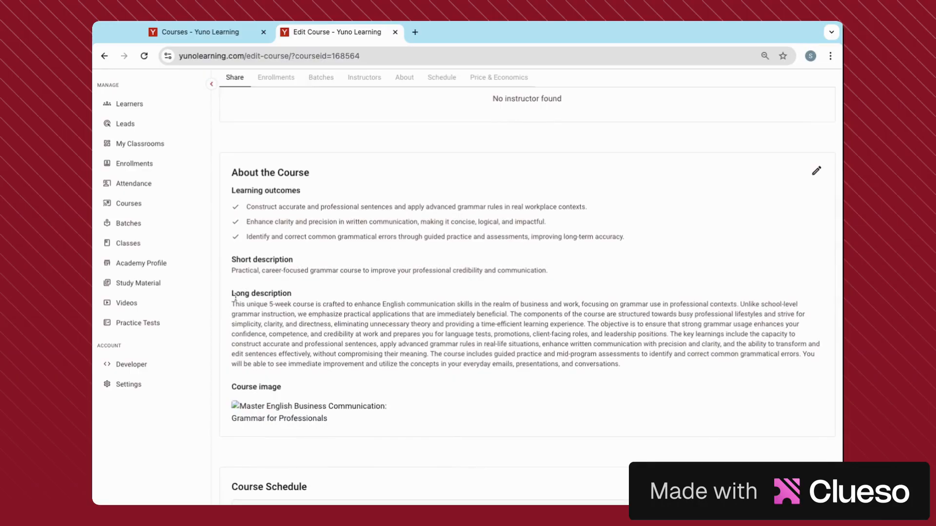
pyautogui.scroll(-1, 282, 246)
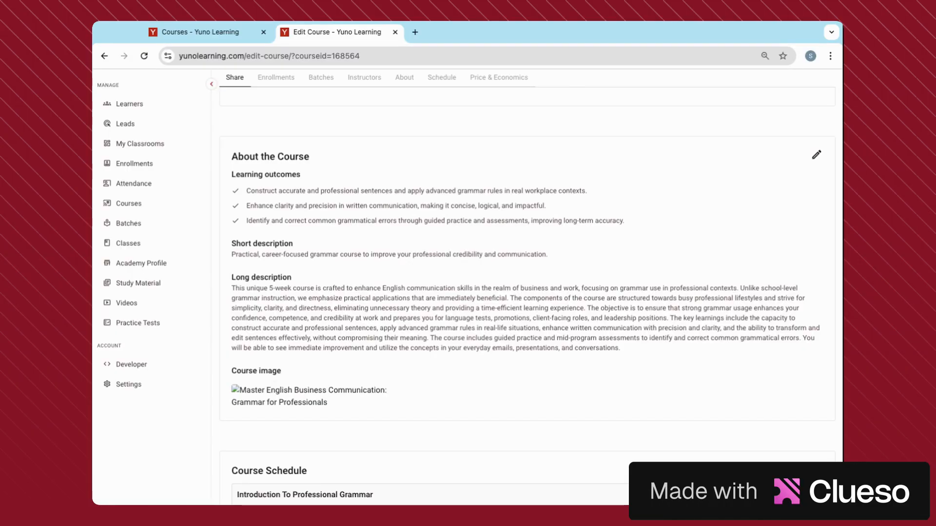
pyautogui.scroll(15, 519, 388)
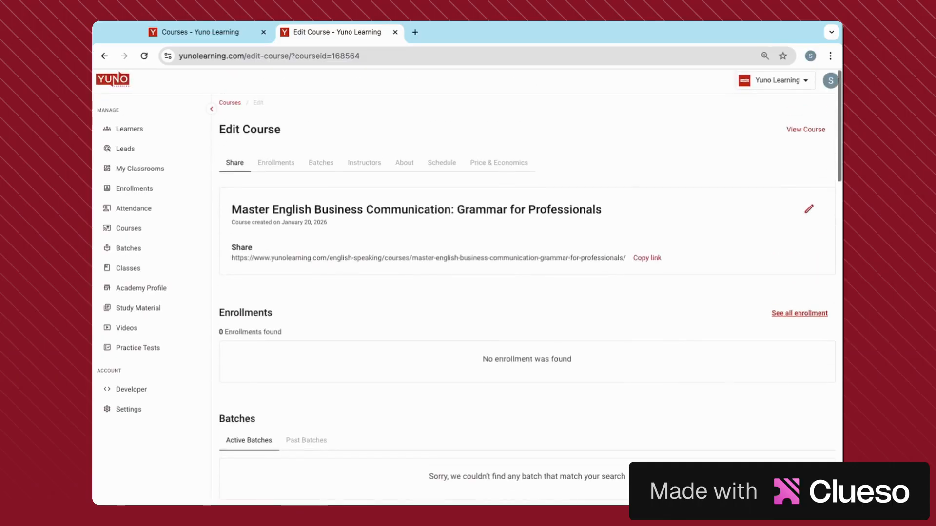
pyautogui.click(807, 215)
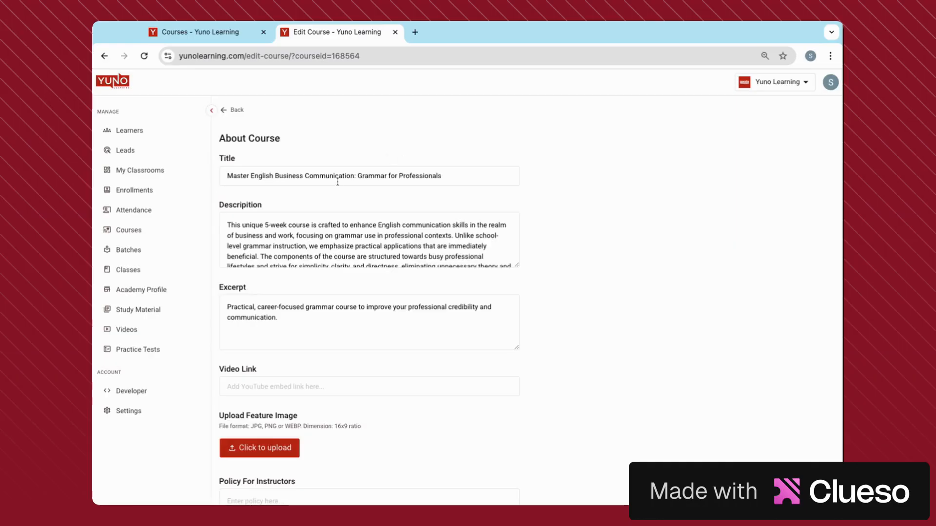
pyautogui.scroll(-3, 415, 295)
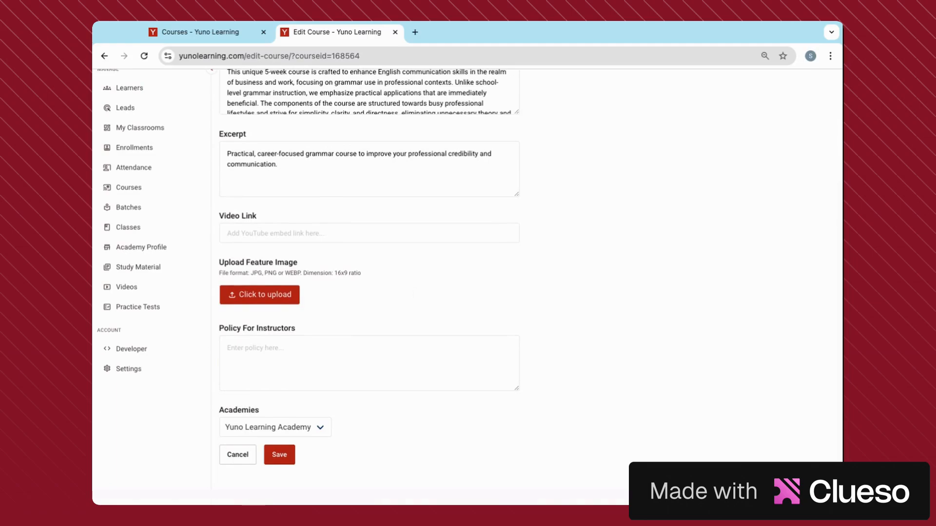
pyautogui.click(281, 298)
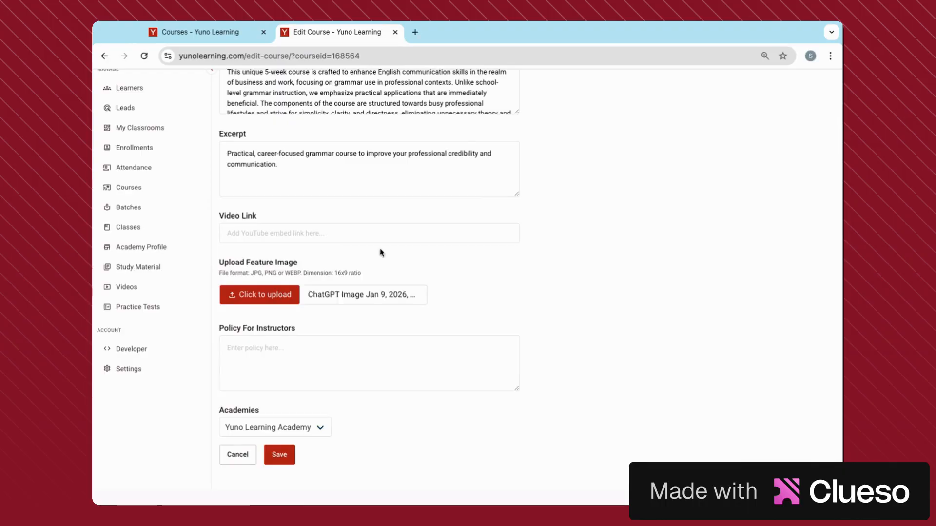
# Step: Enter NULL as the policy for instructors and save the course details
pyautogui.scroll(2, 450, 296)
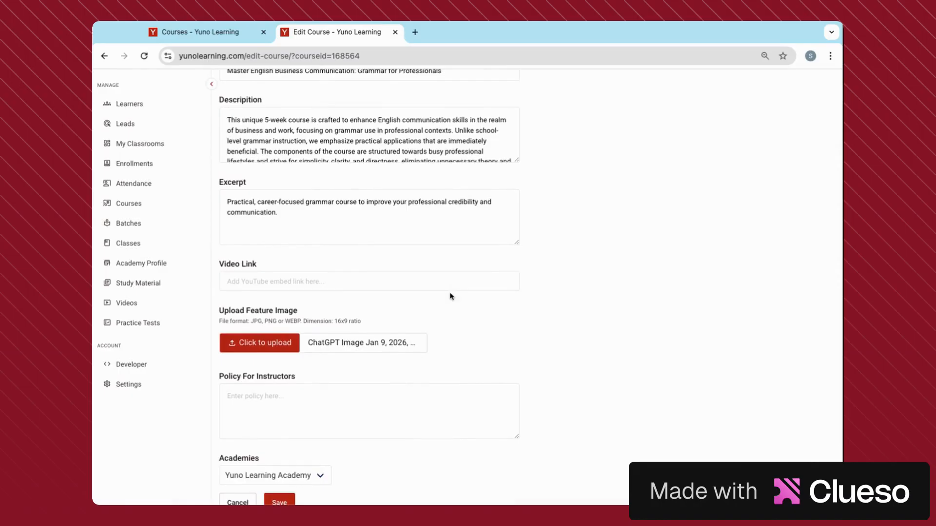
pyautogui.scroll(-3, 424, 324)
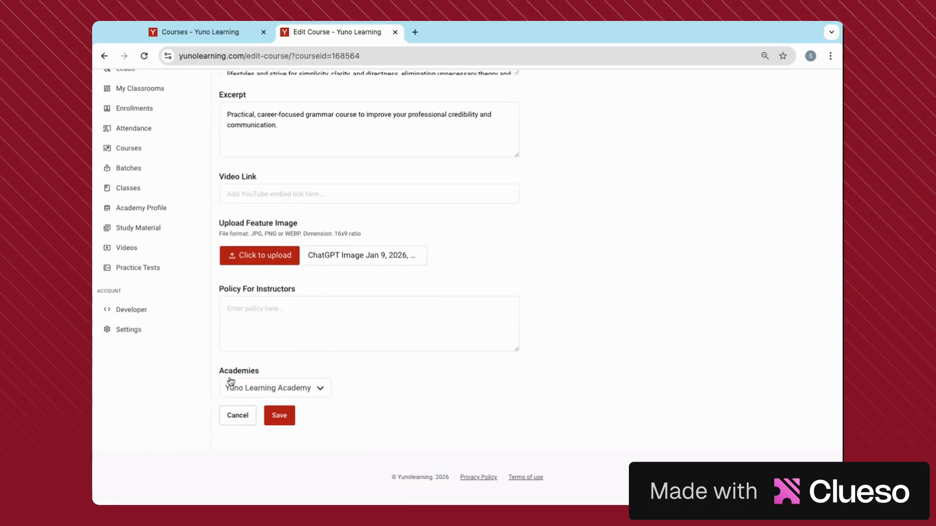
pyautogui.click(240, 330)
pyautogui.write('NULL')
pyautogui.click(281, 421)
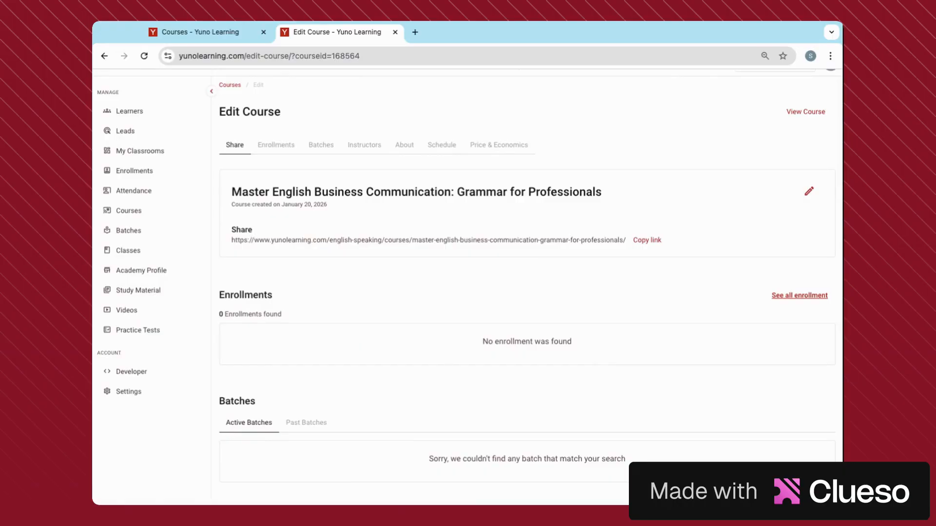